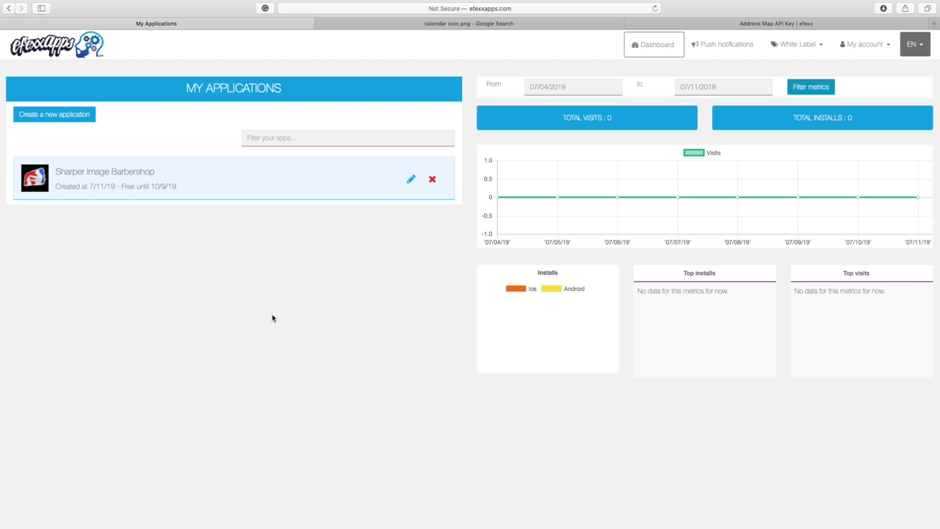
Open the Sharper Image Barbershop app for editing from My Applications.
click(411, 182)
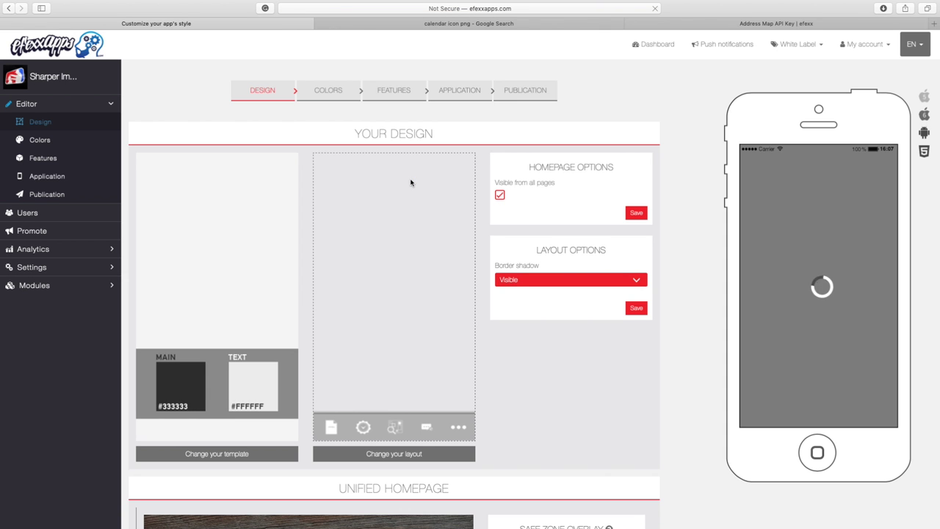
On the Features step, filter the add-pages list by 'discou' to find the Discount page.
click(393, 92)
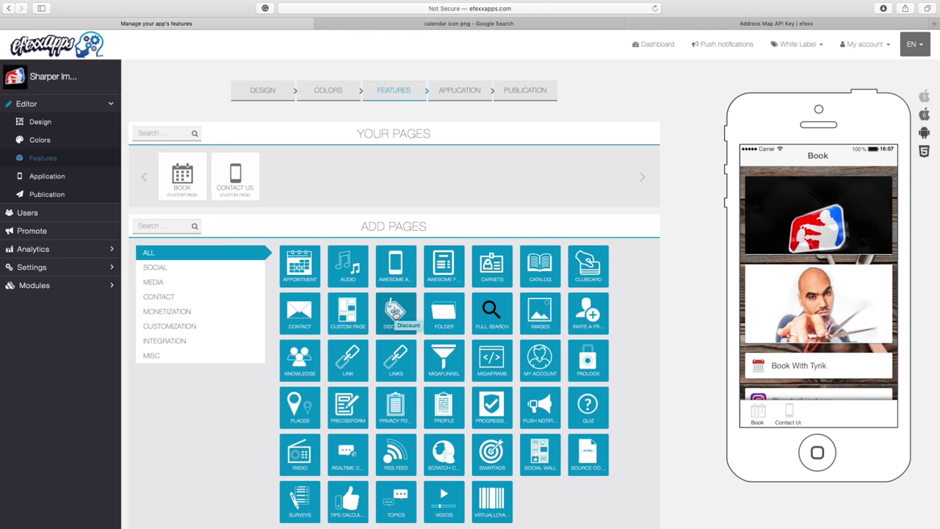
click(154, 225)
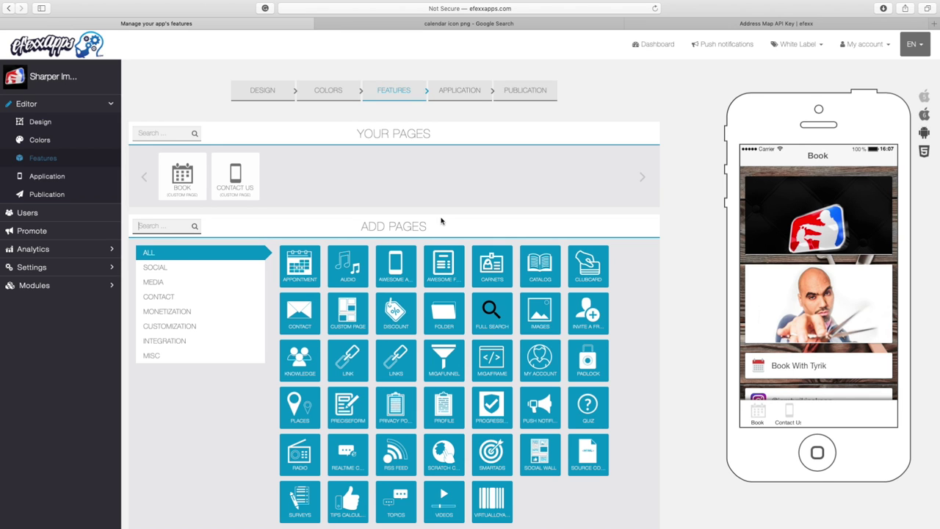
triple_click(405, 223)
click(156, 225)
text(discou)
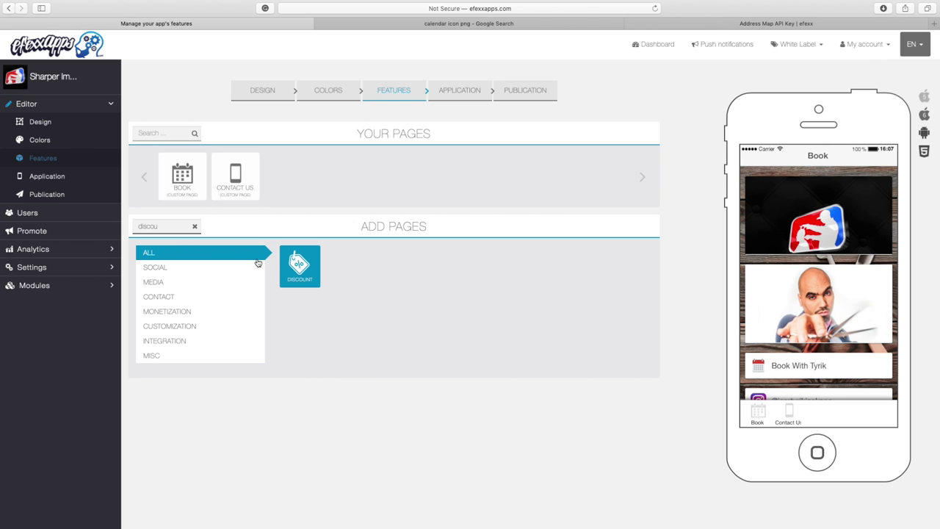
Add a Discount page to the app and rename it 'Coupon'.
click(298, 267)
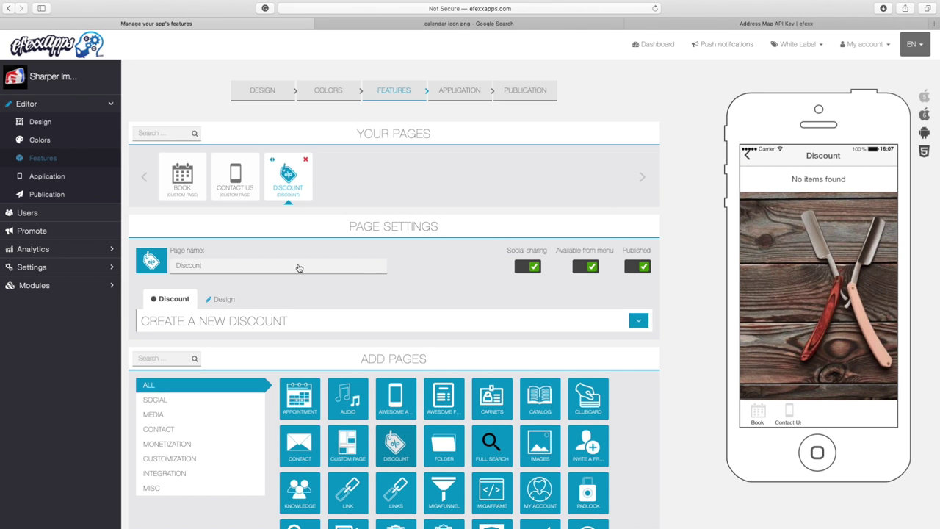
click(298, 268)
text(cou)
key(super+a)
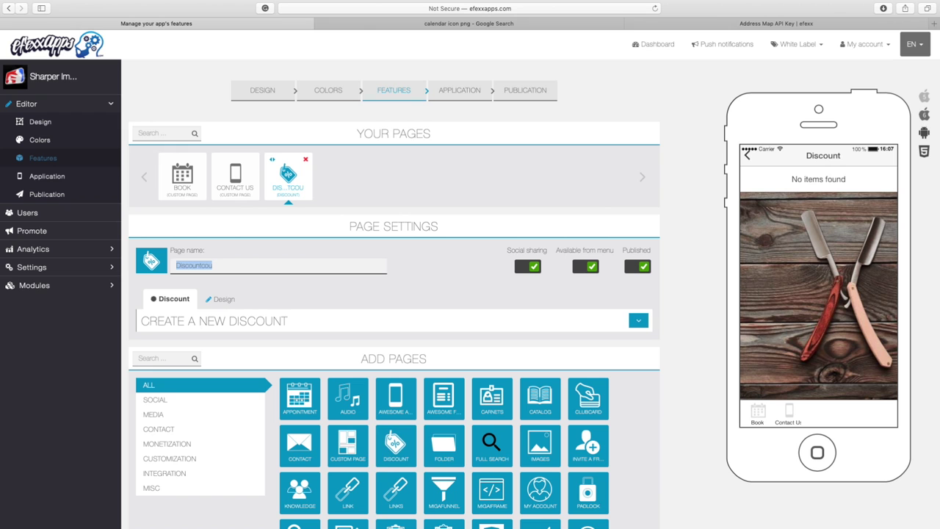
text(Coupon)
Give the Coupon page a discount icon from Manage Icons.
click(151, 266)
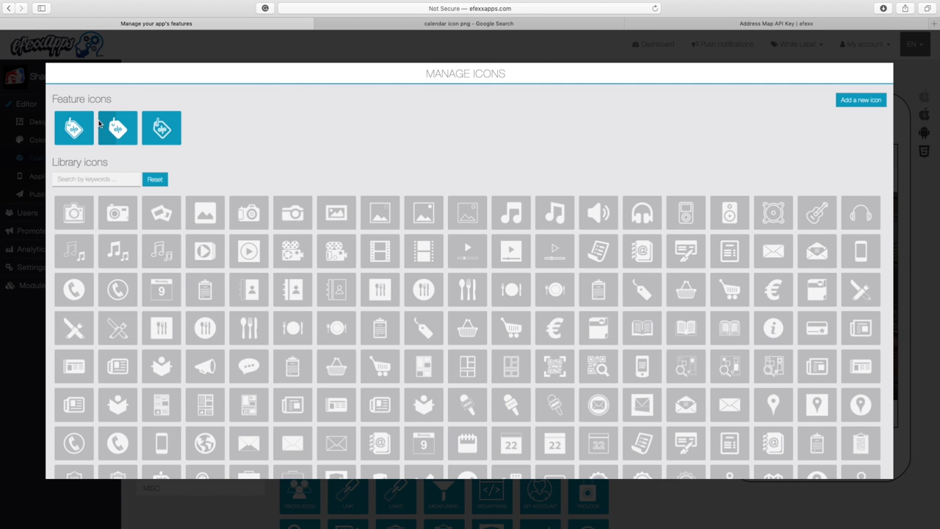
click(110, 132)
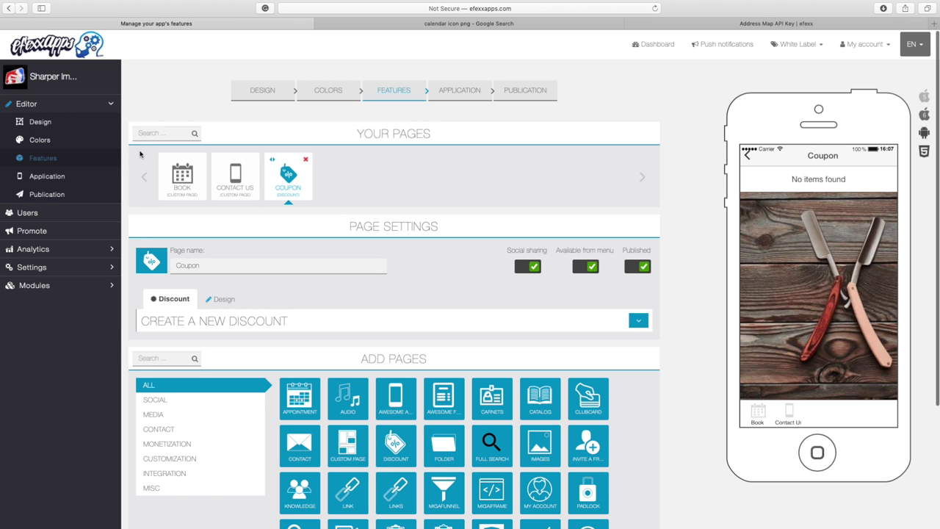
click(232, 266)
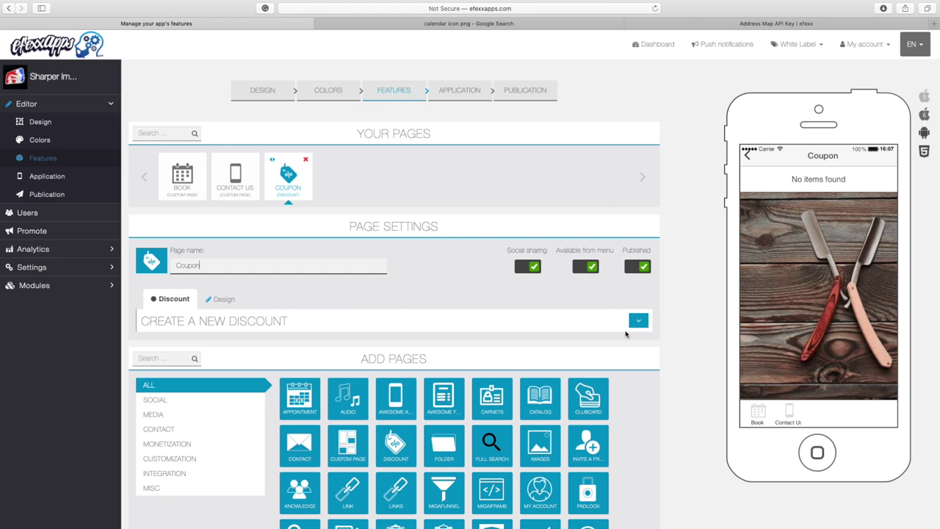
Expand the Create a New Discount form.
click(654, 324)
double_click(654, 324)
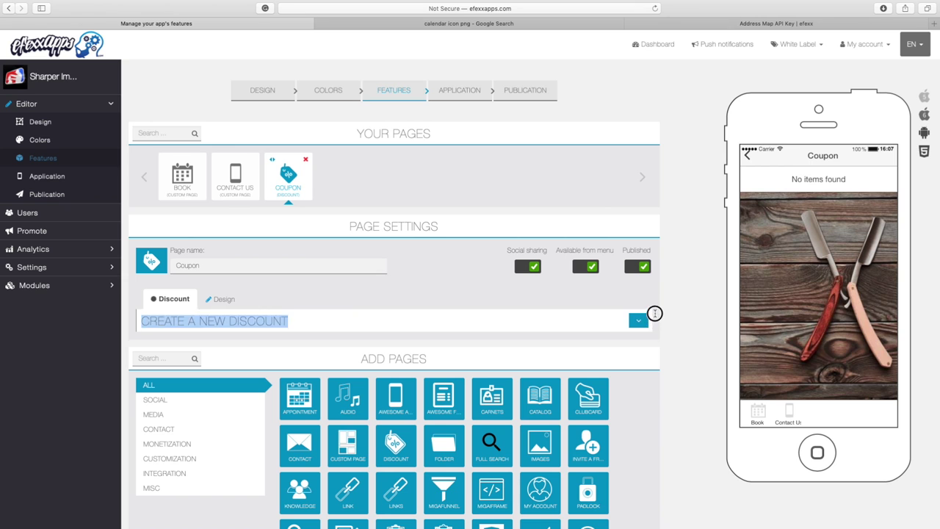
click(653, 323)
click(640, 326)
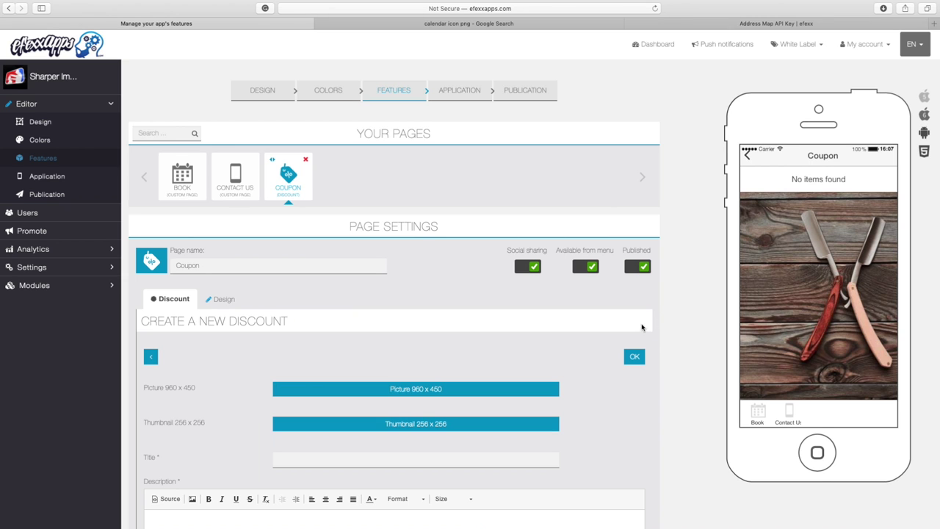
scroll(474, 357, down, 5)
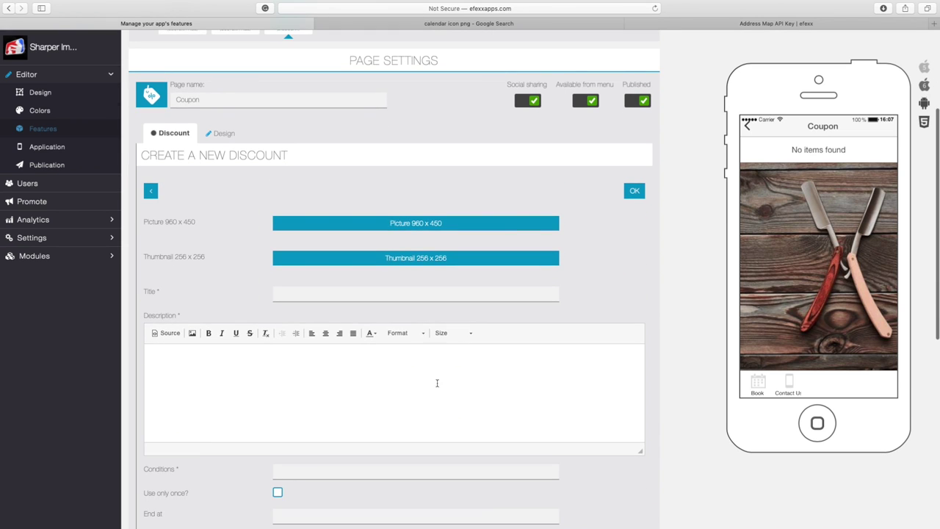
click(345, 424)
scroll(344, 423, down, 1)
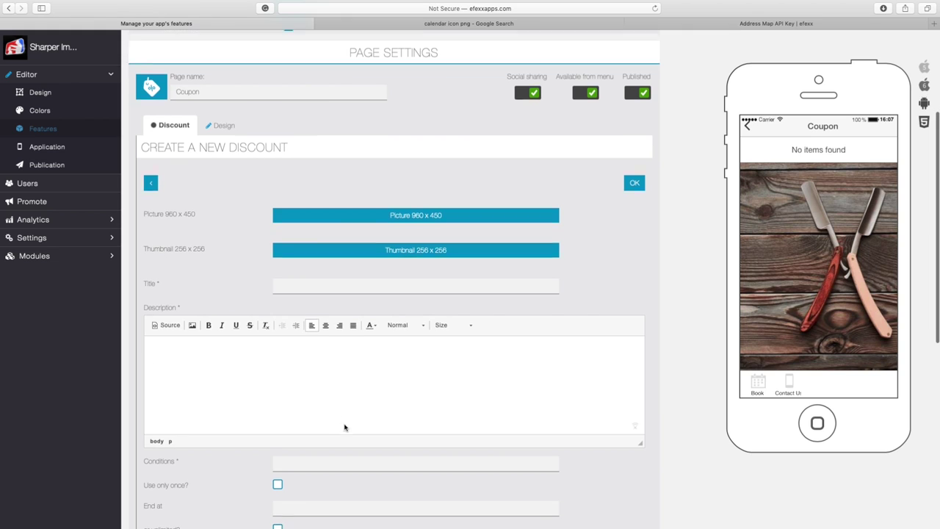
Title the discount '$5 off your First Haircut' with description 'Get $5 off your first haircut when you download our app'.
click(300, 286)
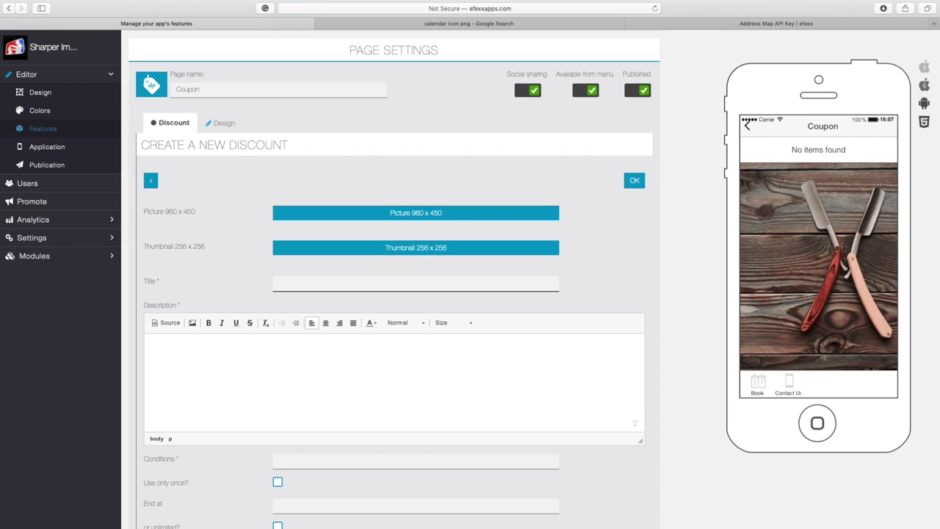
text(S)
text(5)
text( off yo)
text(ur )
text(First )
text(H)
text(a)
text(i)
text(rcut)
key(Tab)
text(Get $5 )
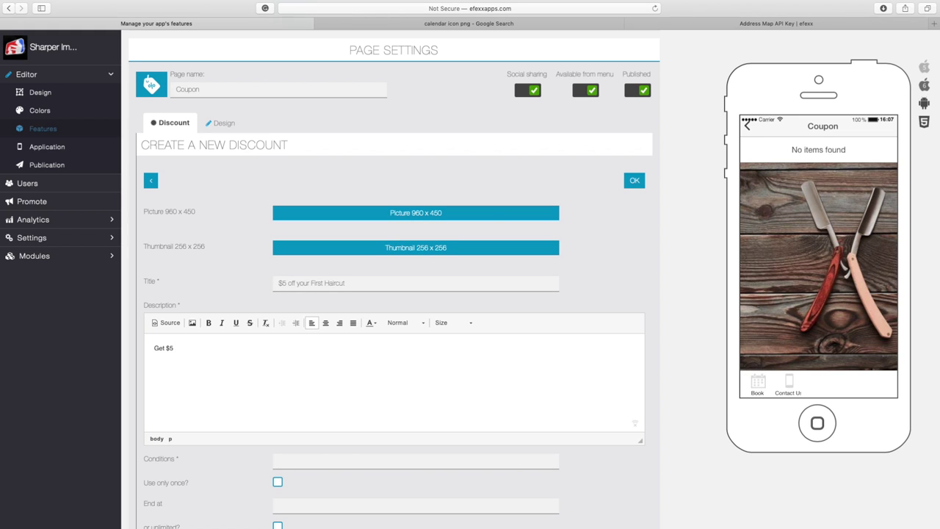
text(off your first haircut when you download our app.)
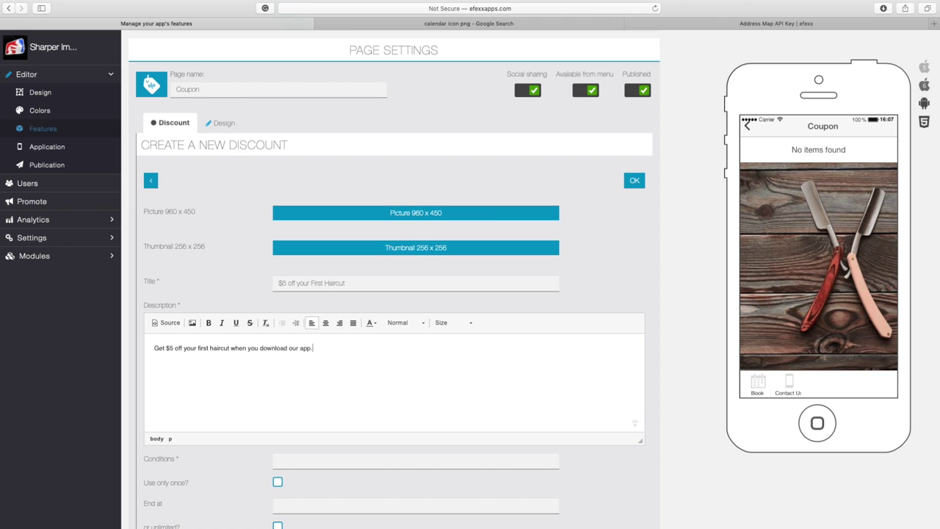
key(Tab)
Set Conditions to 'Must be first time customer' and toggle the 'Use only once?' option.
scroll(298, 255, down, 5)
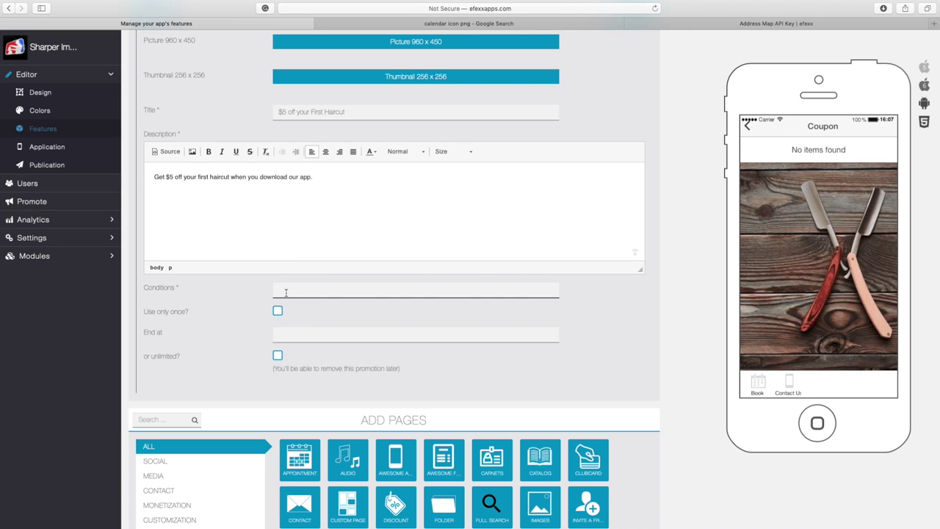
text(Must be first time customer)
scroll(273, 316, up, 5)
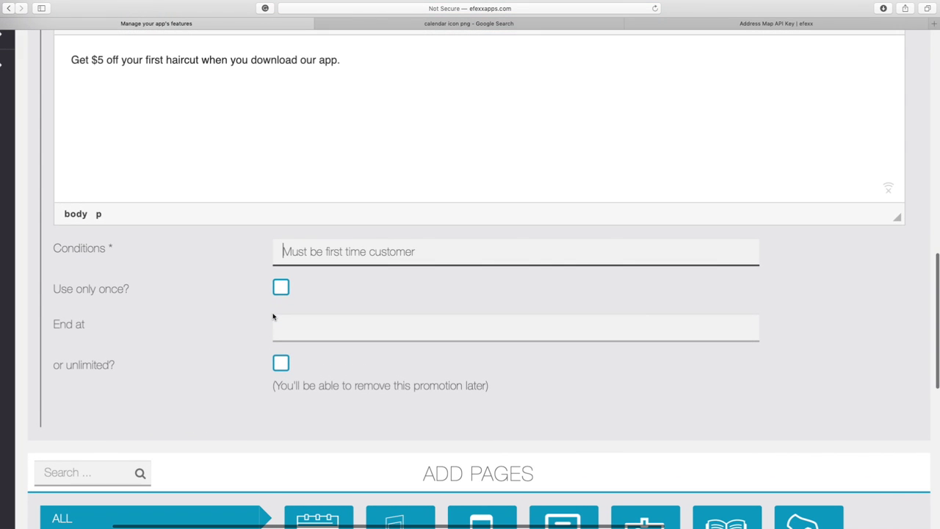
drag(54, 288, 136, 290)
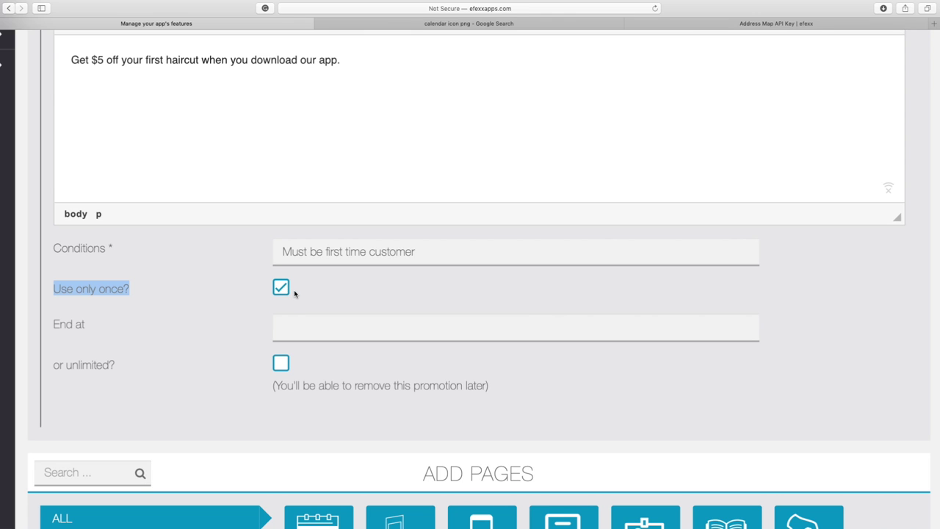
scroll(295, 292, down, 1)
click(332, 251)
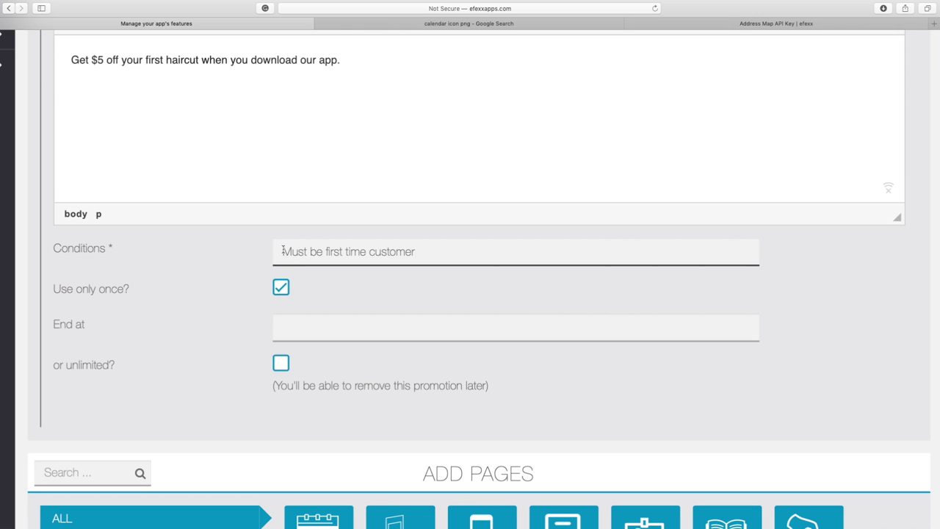
drag(282, 251, 446, 248)
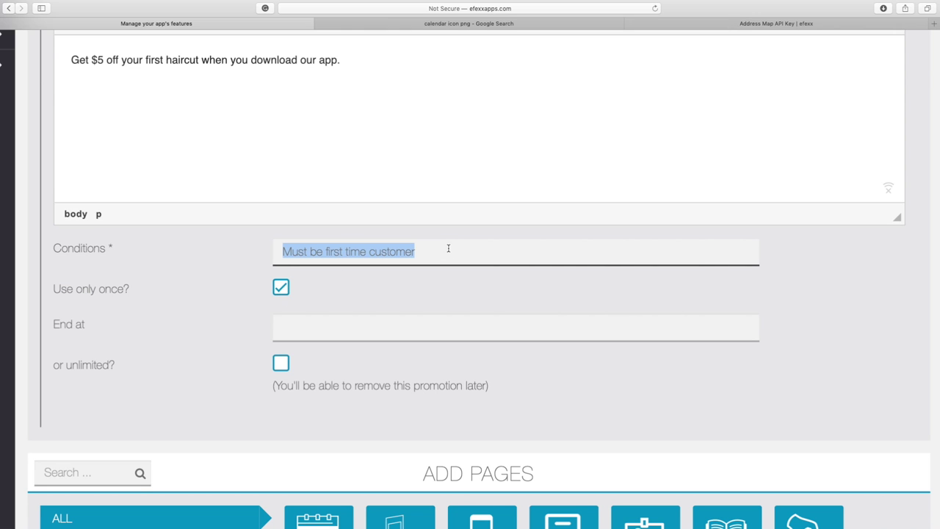
click(447, 248)
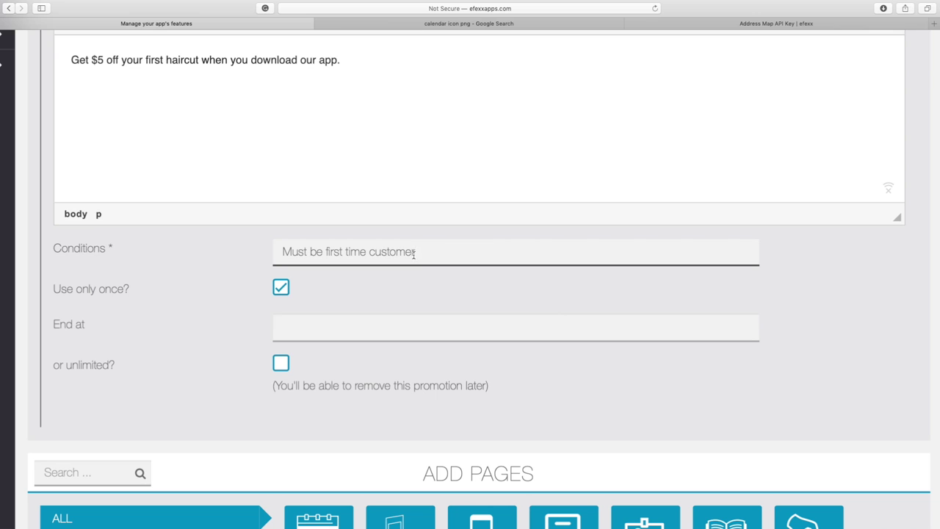
click(282, 291)
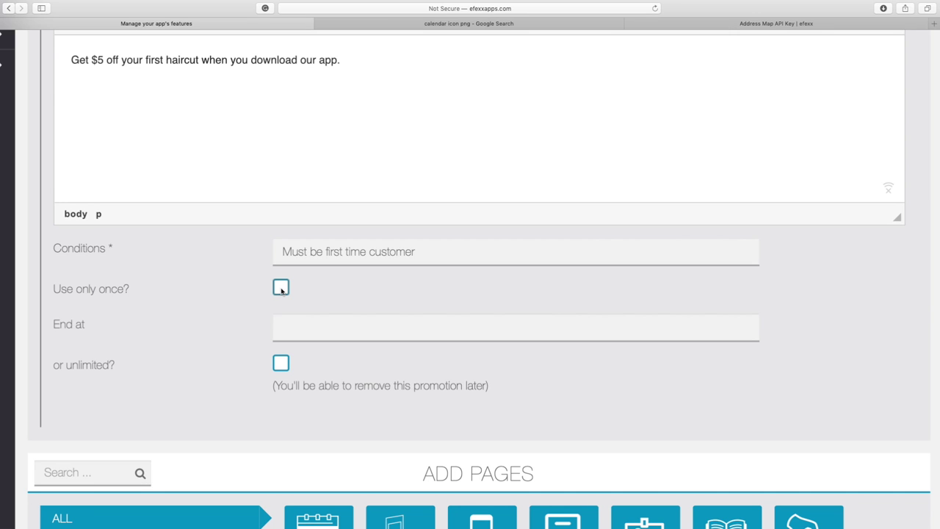
Pick 23 August 2019 as the coupon's End at date.
click(301, 326)
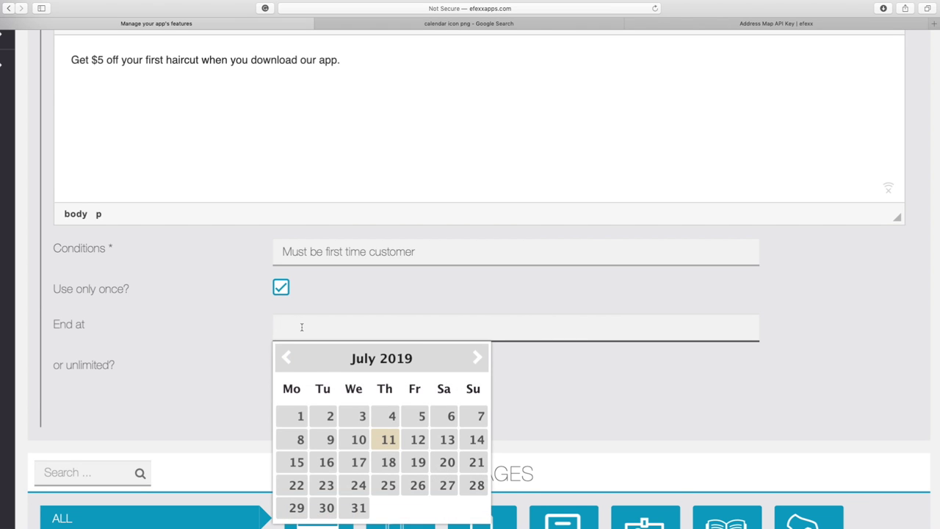
scroll(302, 329, down, 2)
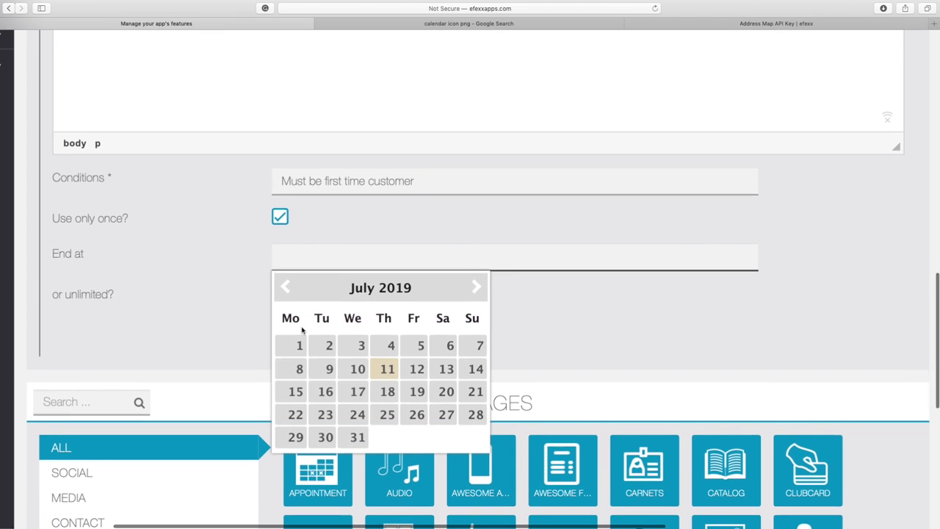
scroll(301, 331, down, 1)
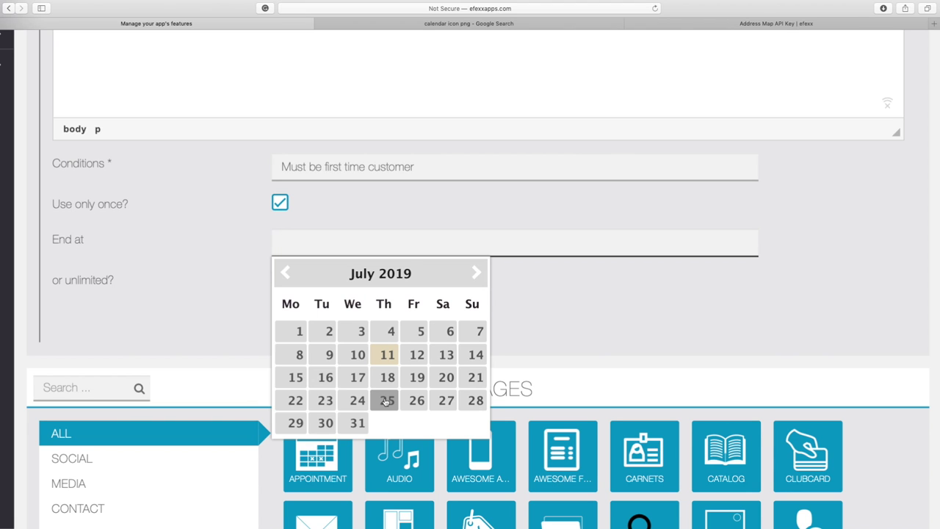
click(476, 274)
click(417, 400)
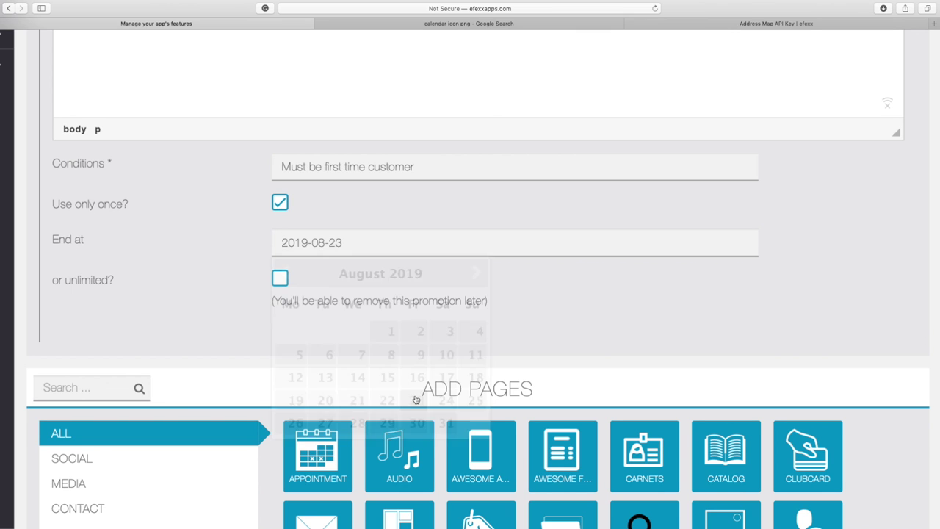
Change the End at date to 26 October 2019.
click(389, 243)
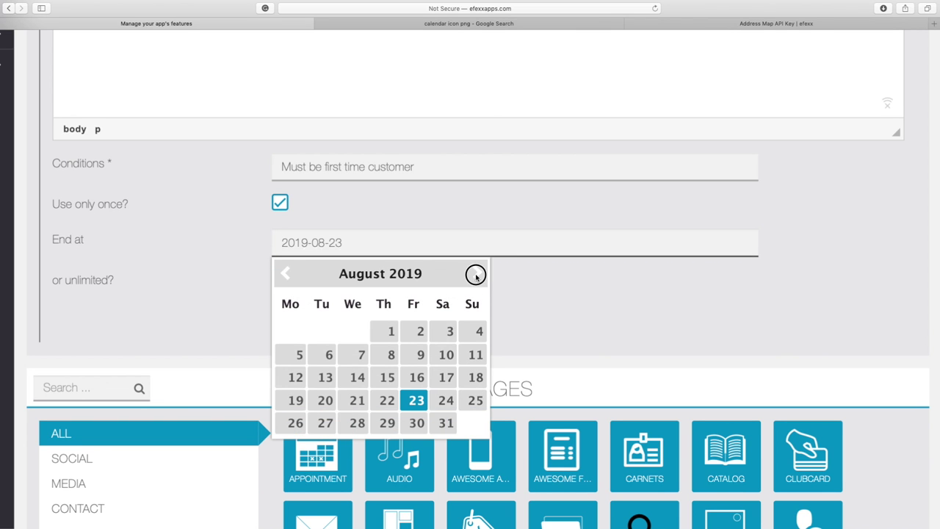
click(475, 274)
click(476, 275)
click(443, 400)
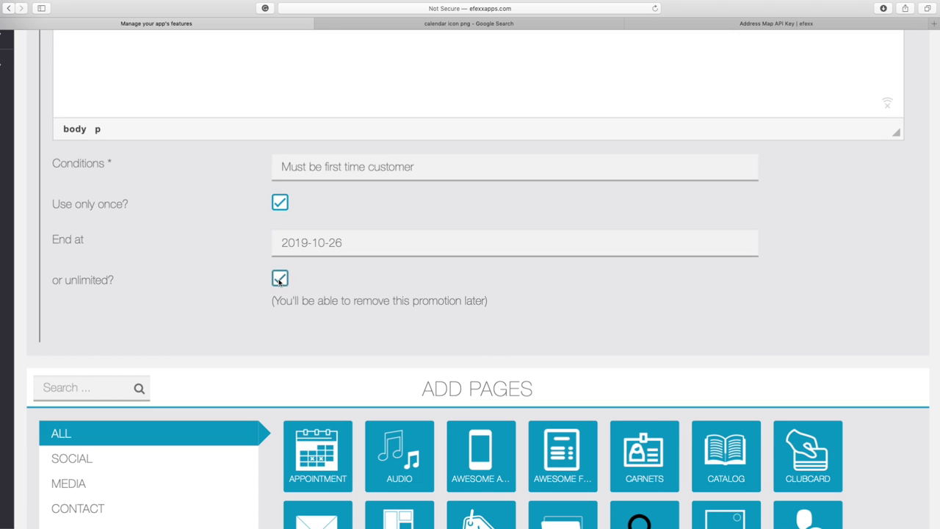
scroll(234, 235, up, 3)
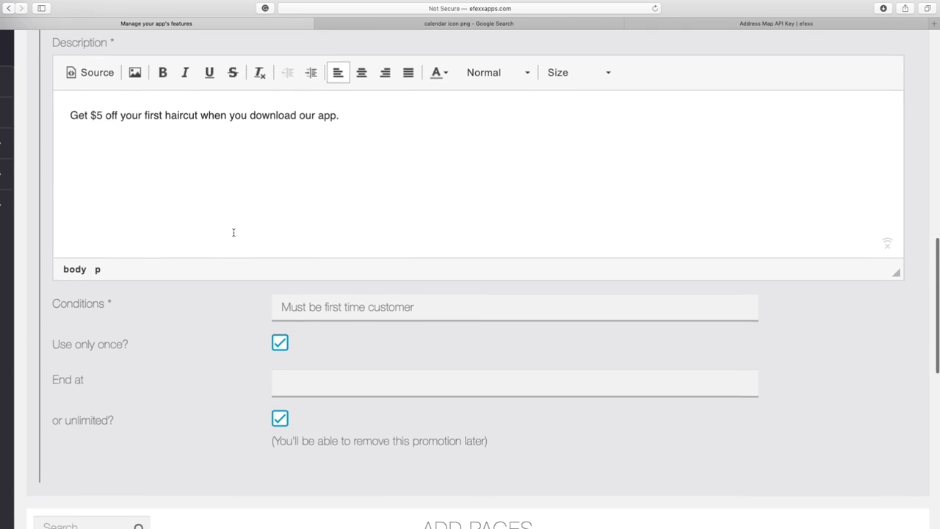
scroll(233, 235, down, 2)
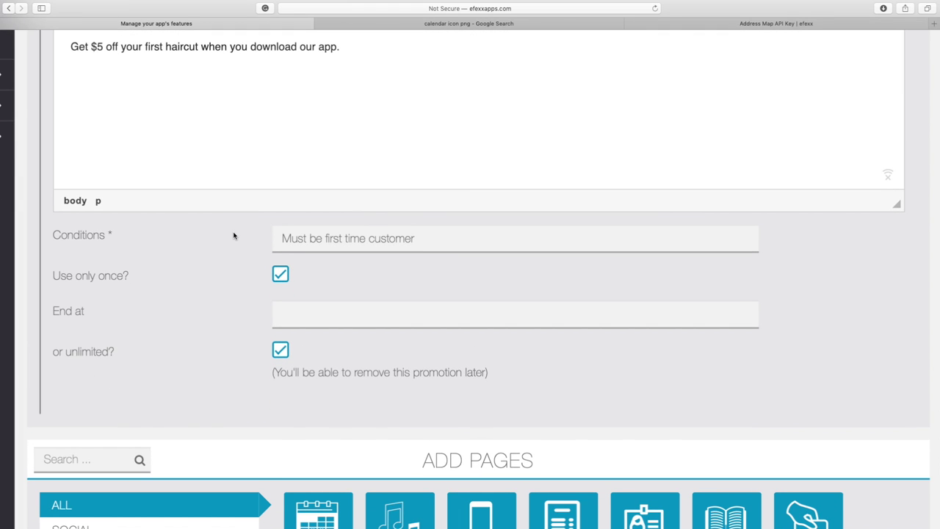
click(285, 247)
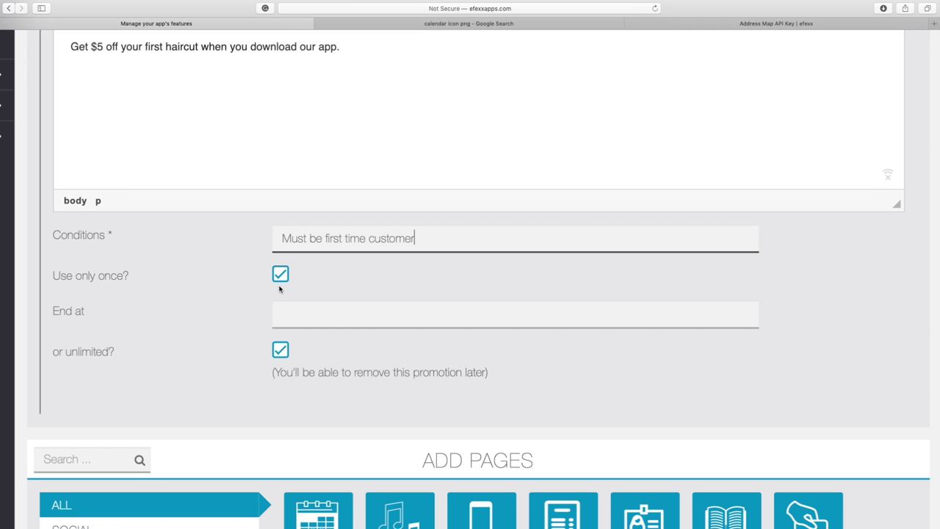
scroll(360, 312, down, 3)
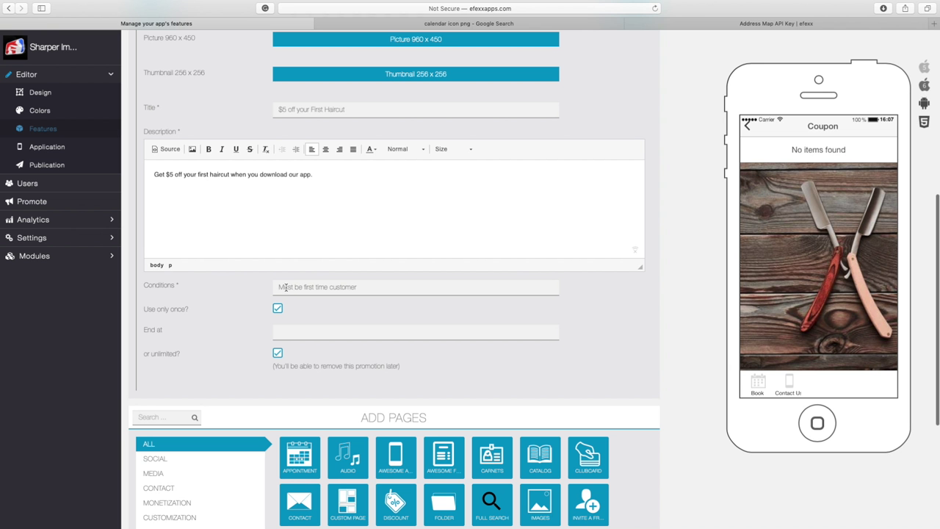
scroll(325, 317, up, 5)
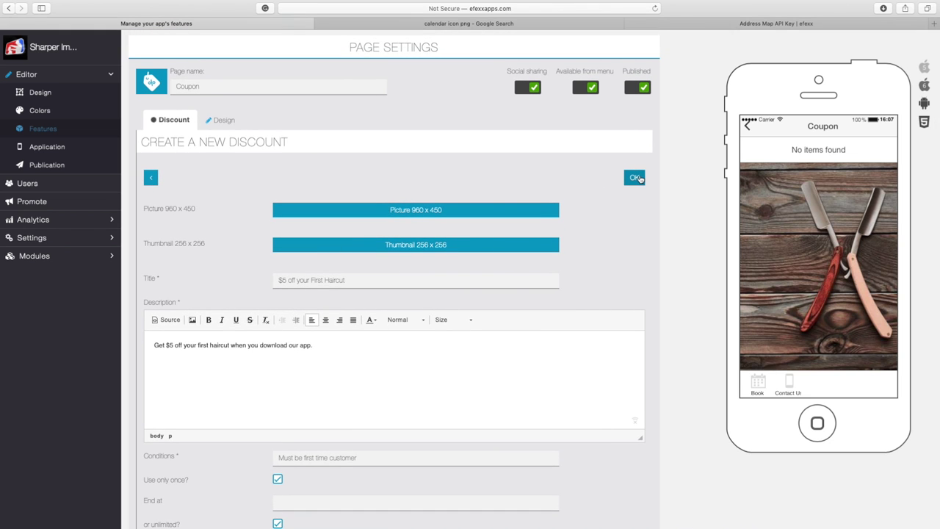
Save the '$5 off your First Haircut' discount with OK.
click(636, 178)
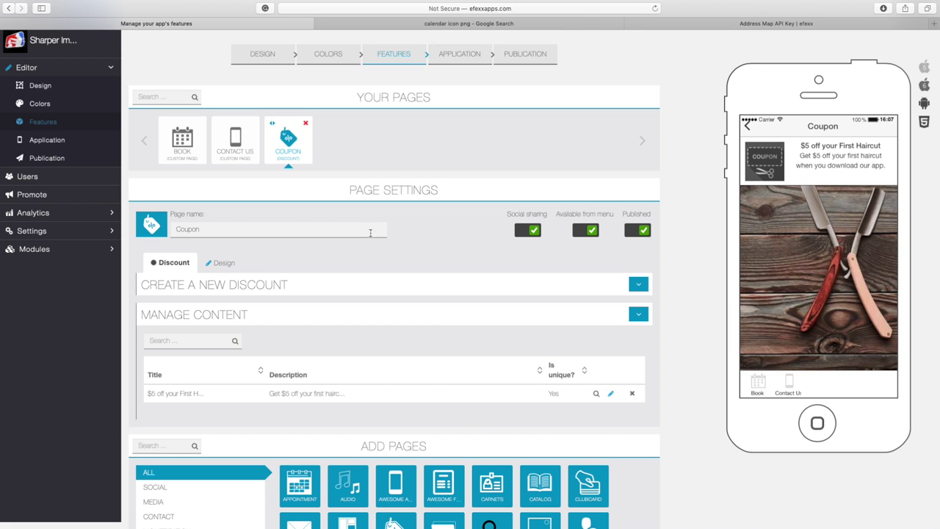
Apply the card-style Layout 5 in the Coupon page's Design options.
click(222, 264)
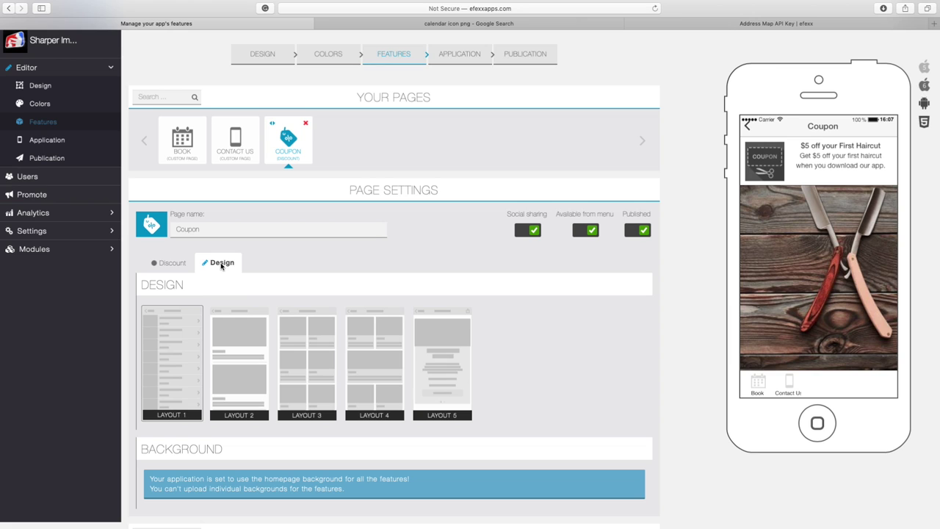
click(450, 373)
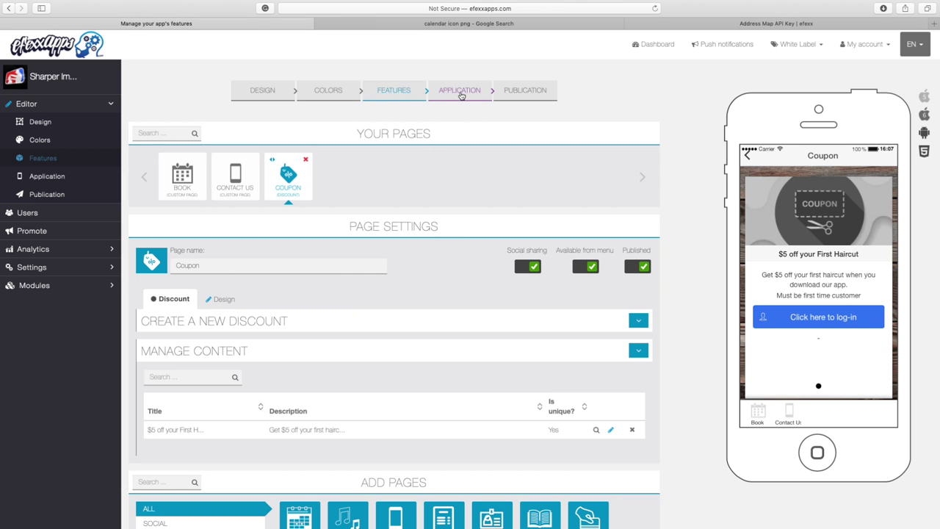
Enable the My Account feature in Application settings, then show Coupon in the phone preview.
click(460, 95)
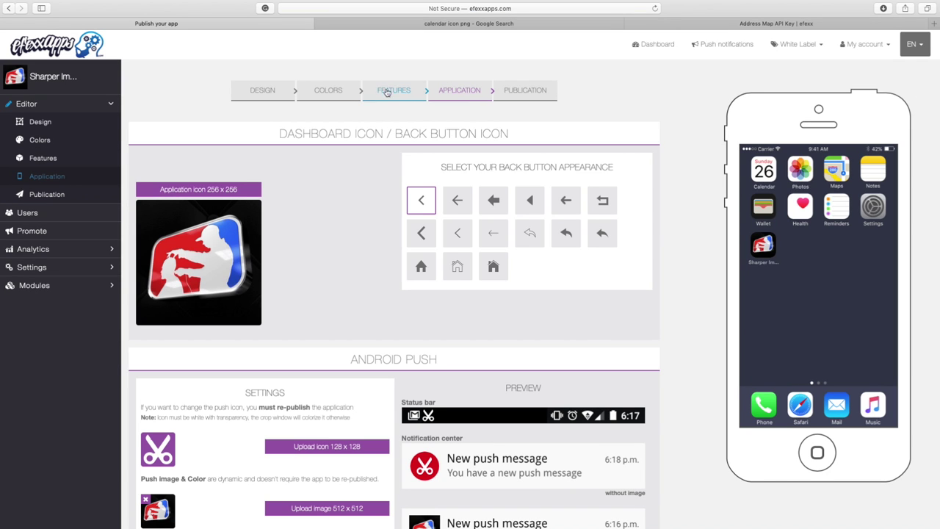
click(394, 94)
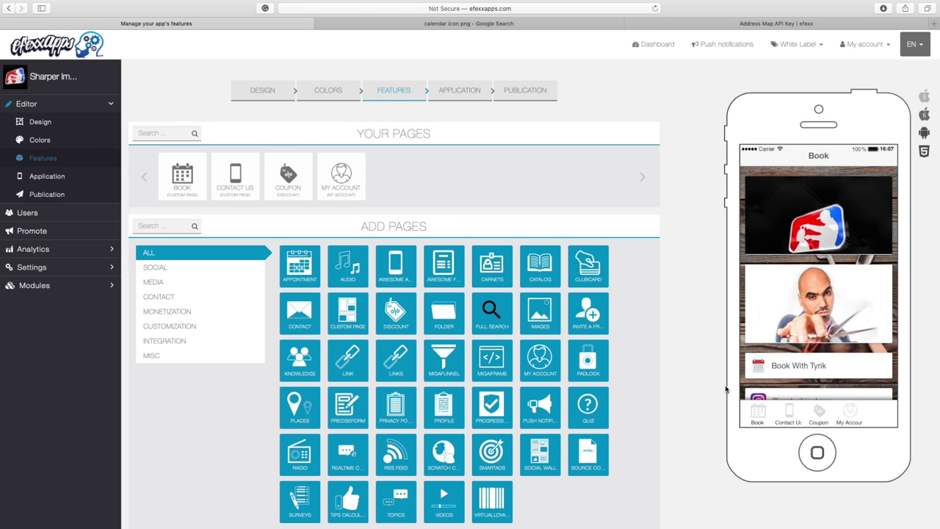
click(819, 416)
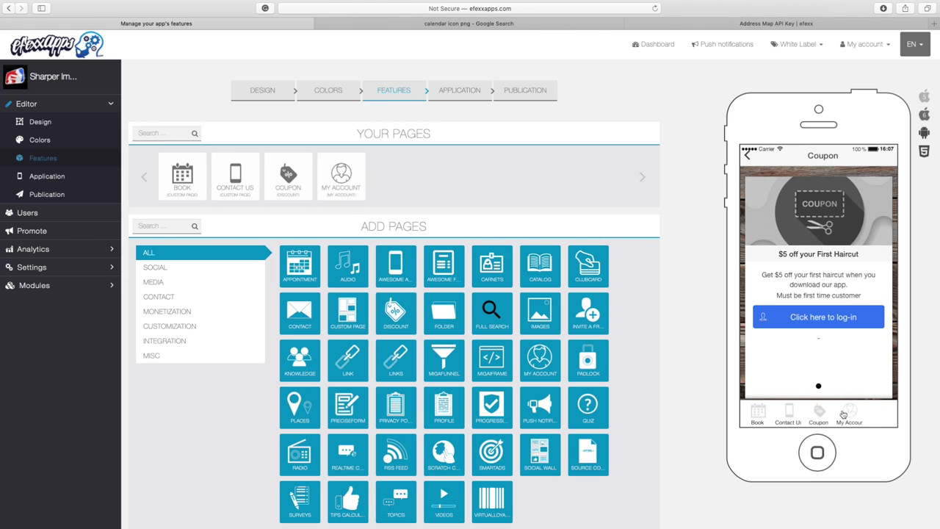
mouse_move(345, 189)
mouse_move(292, 187)
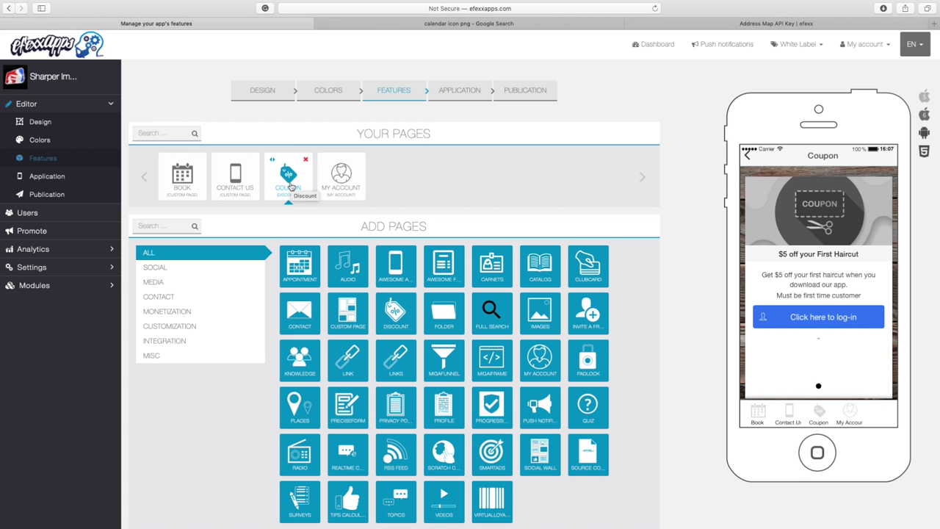
Open the Coupon page's settings and test its log-in button in the preview.
click(224, 190)
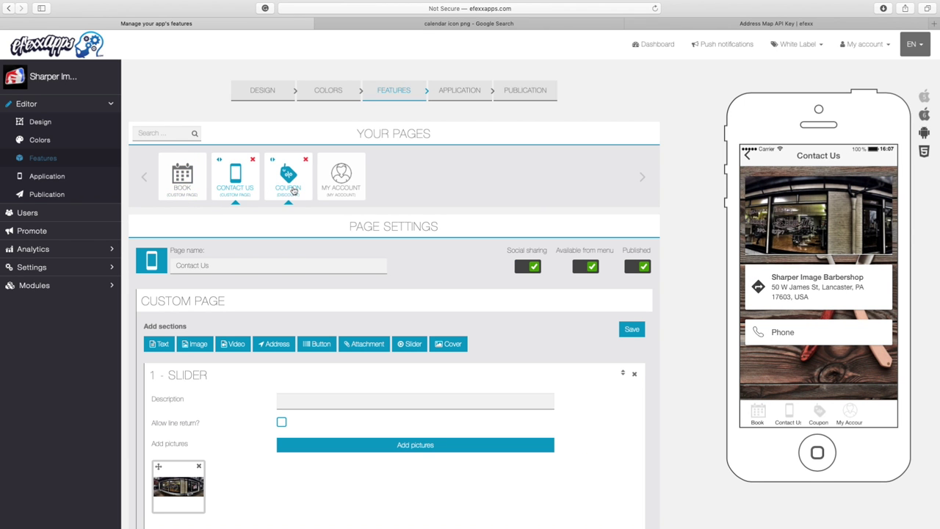
click(292, 190)
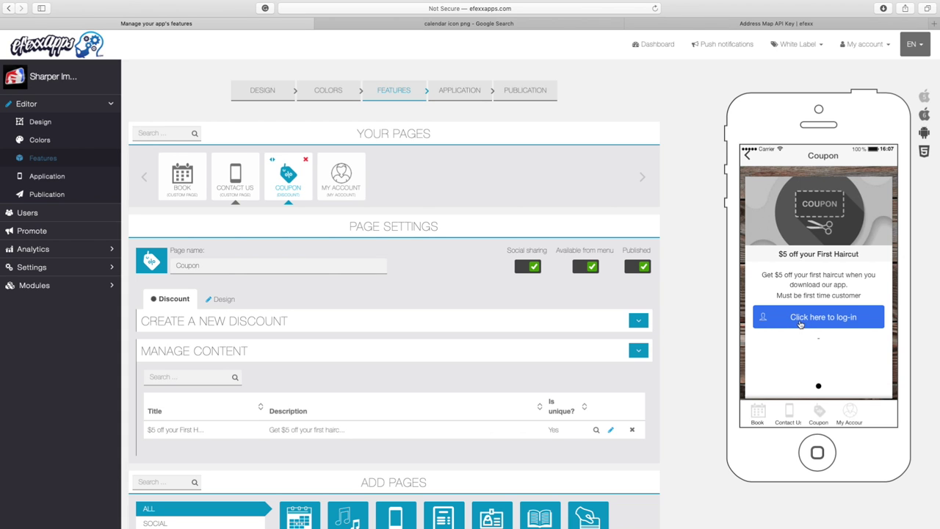
click(809, 321)
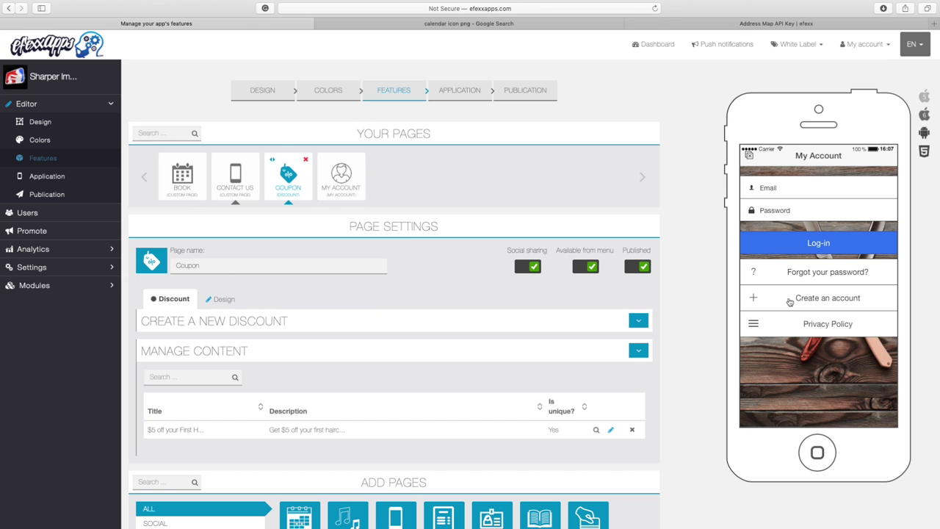
Try the Create an account form, preview My Account, then return to Coupon.
click(772, 301)
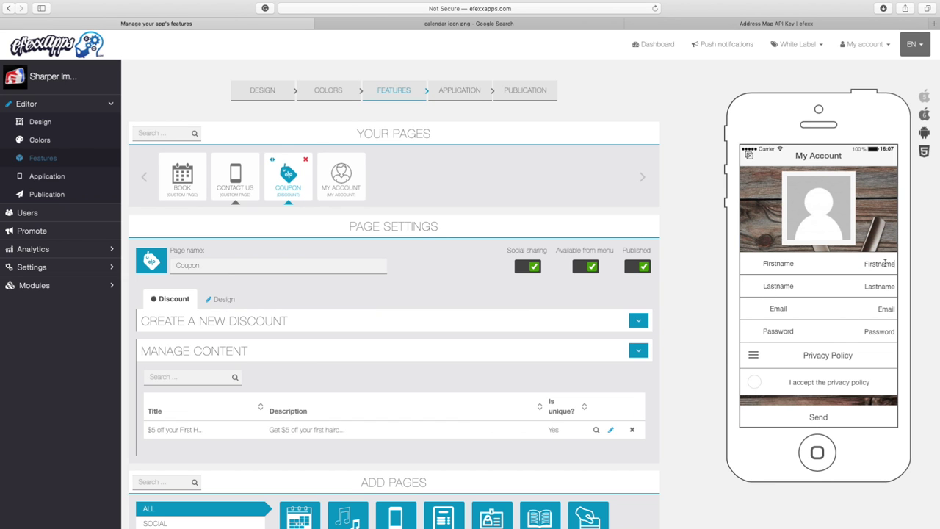
click(886, 262)
text(joh)
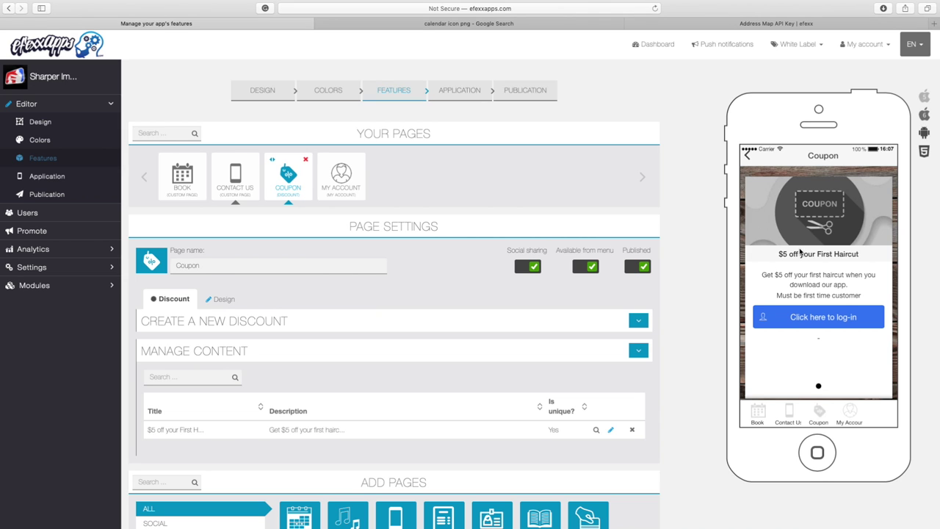
click(849, 416)
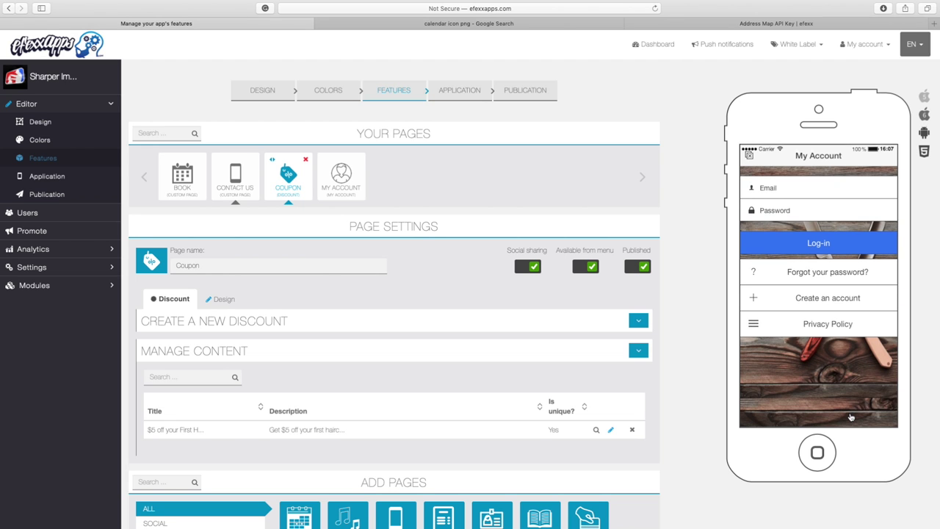
click(750, 157)
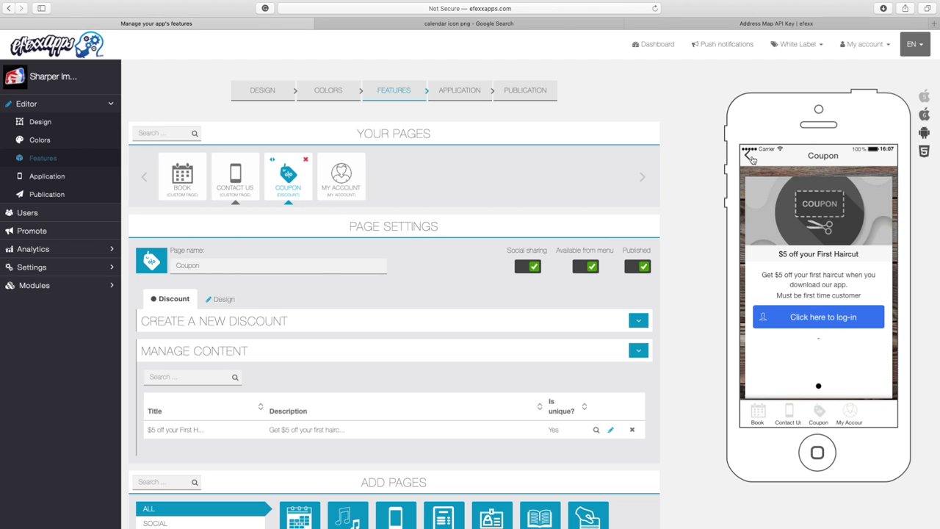